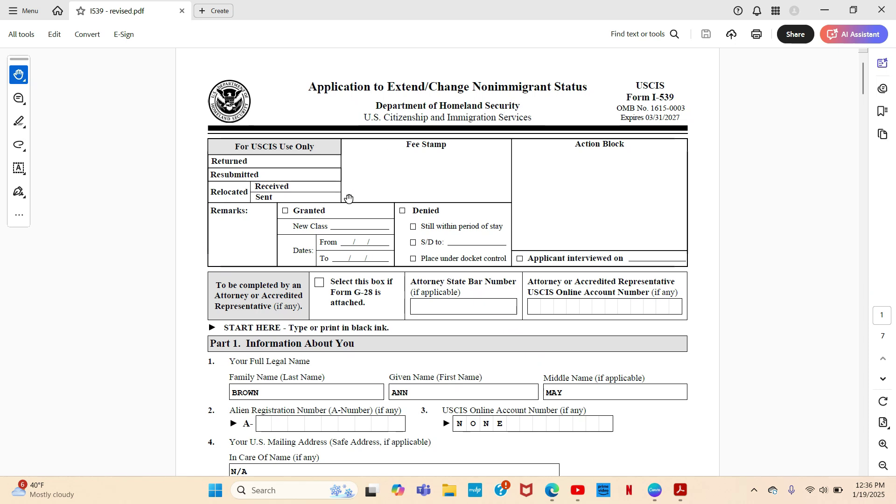
Step: Review page 1 of Form I-539, from the attorney section through the Part 1 legal name, account number, mailing and physical address items
{"action": "scroll", "coordinate": [348, 196], "scroll_direction": "down", "scroll_amount": 2}
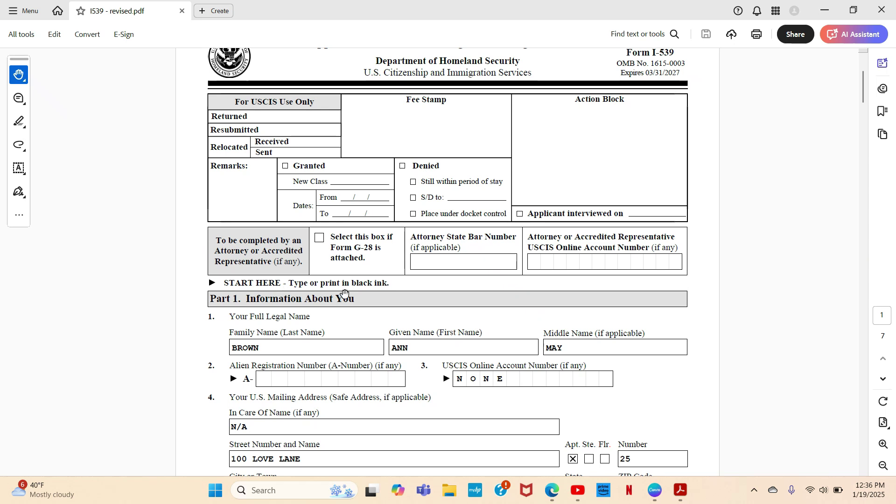
{"action": "scroll", "coordinate": [360, 291], "scroll_direction": "down", "scroll_amount": 1}
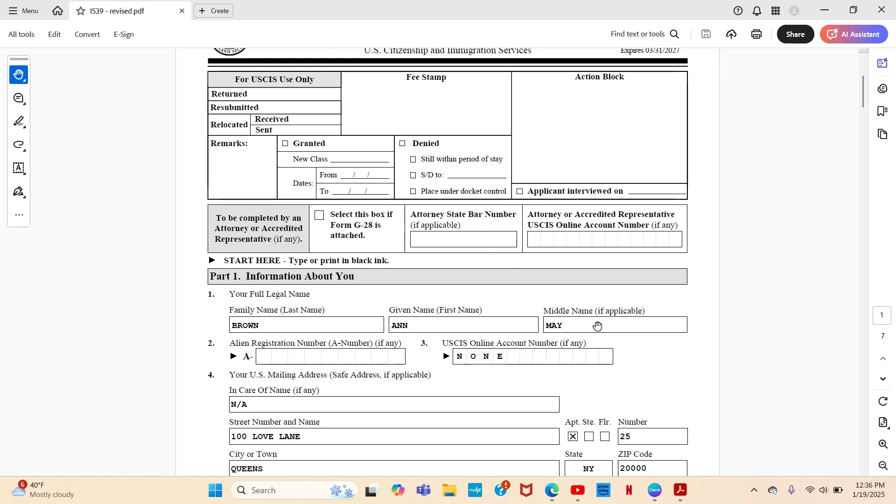
{"action": "scroll", "coordinate": [598, 326], "scroll_direction": "down", "scroll_amount": 1}
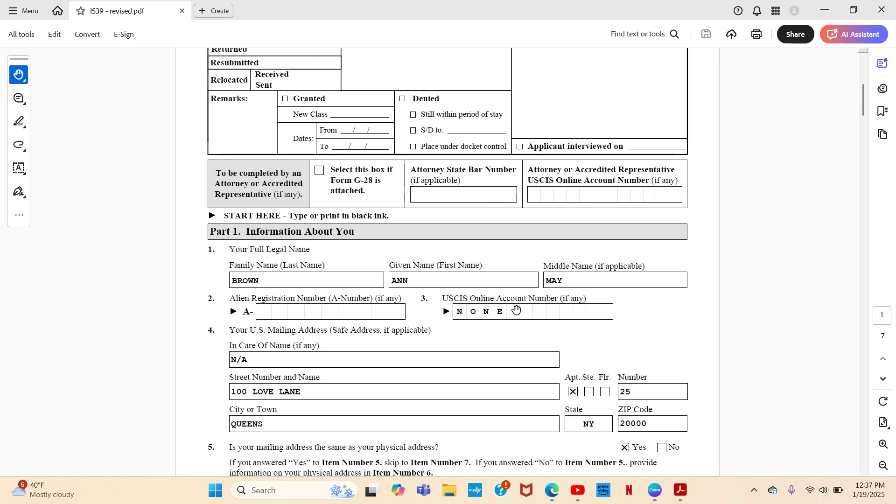
{"action": "scroll", "coordinate": [516, 311], "scroll_direction": "down", "scroll_amount": 1}
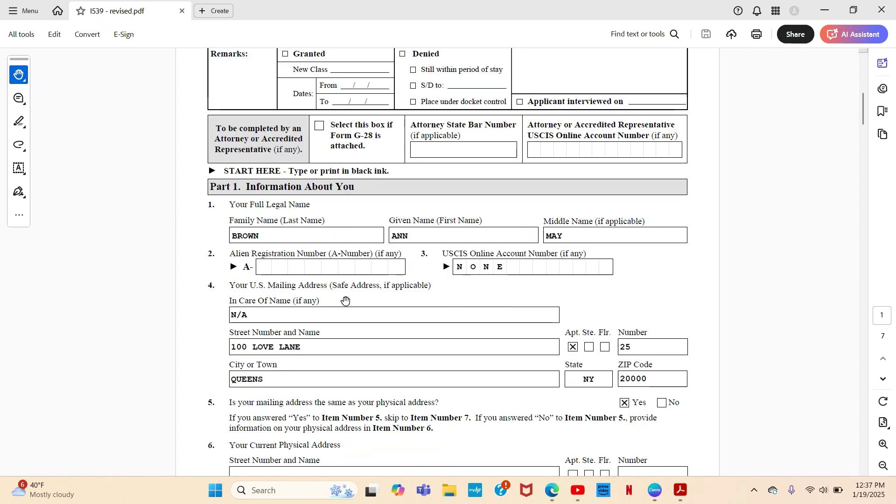
{"action": "scroll", "coordinate": [331, 295], "scroll_direction": "down", "scroll_amount": 1}
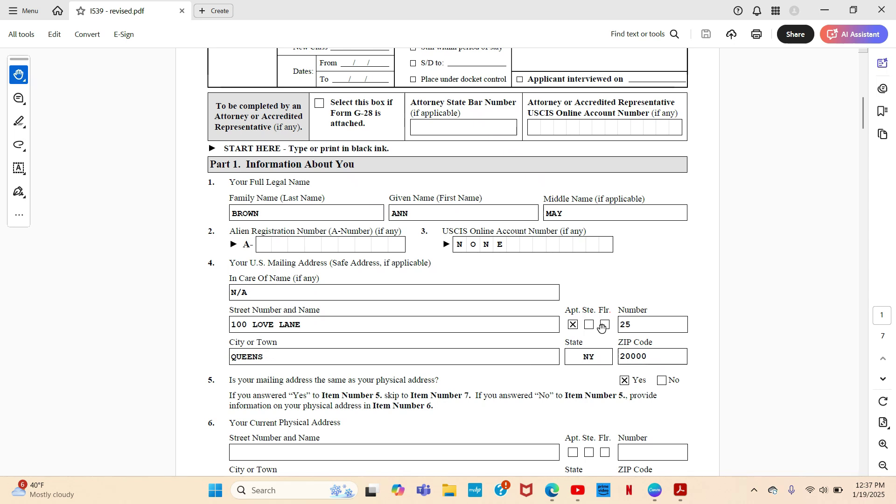
{"action": "scroll", "coordinate": [658, 315], "scroll_direction": "down", "scroll_amount": 1}
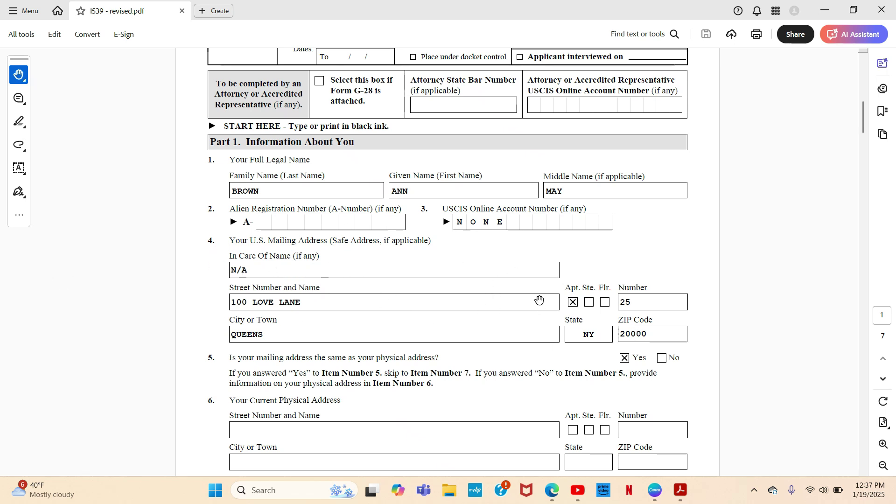
{"action": "scroll", "coordinate": [537, 303], "scroll_direction": "down", "scroll_amount": 2}
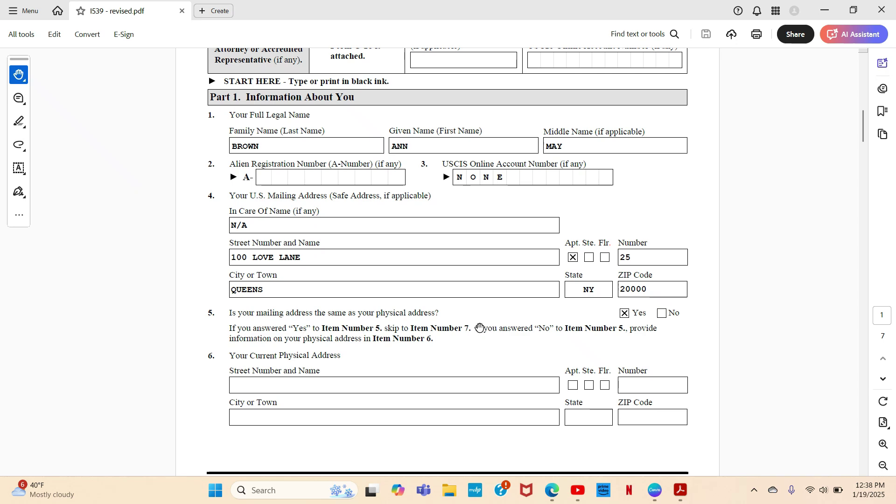
Step: Review Other Information About You in Part 1, covering birth, citizenship, most recent entry, passport and current nonimmigrant status
{"action": "scroll", "coordinate": [472, 319], "scroll_direction": "down", "scroll_amount": 10}
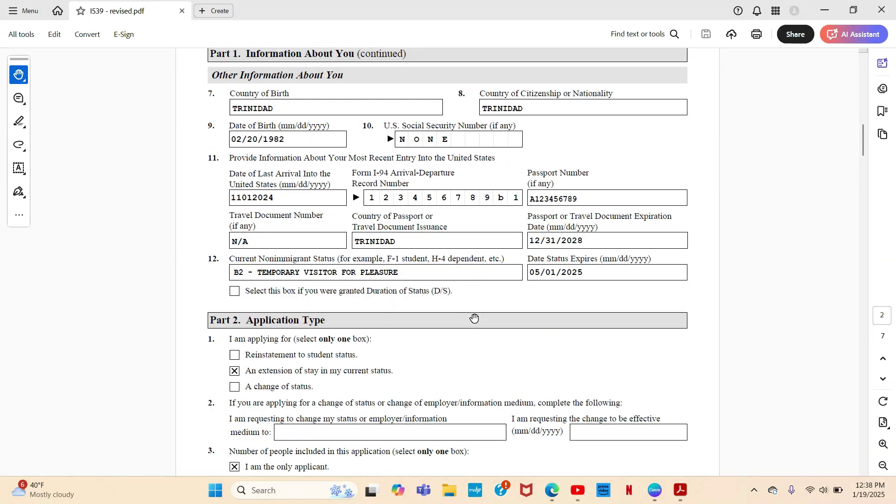
{"action": "scroll", "coordinate": [475, 319], "scroll_direction": "up", "scroll_amount": 2}
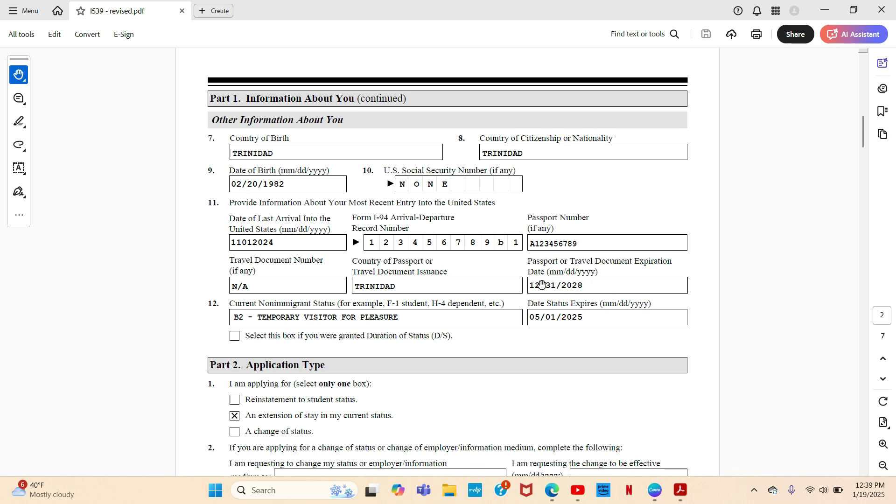
{"action": "scroll", "coordinate": [369, 245], "scroll_direction": "down", "scroll_amount": 1}
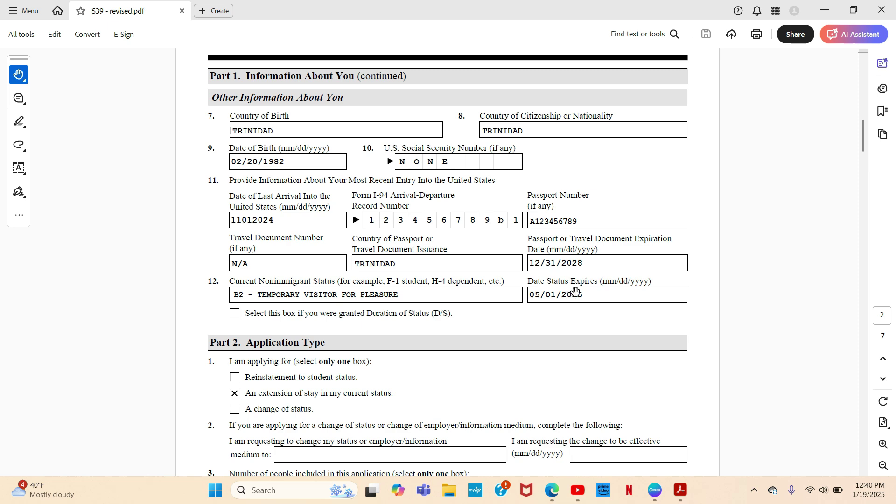
{"action": "scroll", "coordinate": [573, 293], "scroll_direction": "down", "scroll_amount": 2}
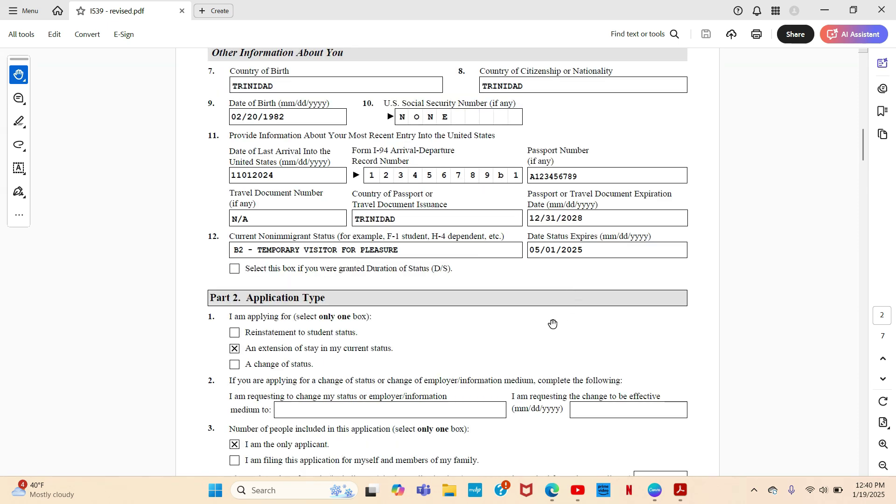
{"action": "scroll", "coordinate": [549, 323], "scroll_direction": "down", "scroll_amount": 1}
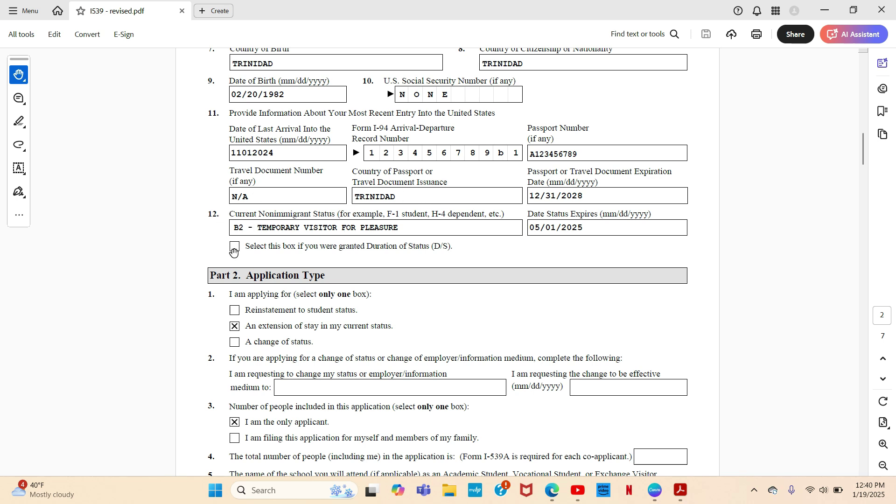
Step: Examine Part 2, Application Type, and the first two Part 3 processing items, including the requested extension date
{"action": "scroll", "coordinate": [234, 254], "scroll_direction": "down", "scroll_amount": 2}
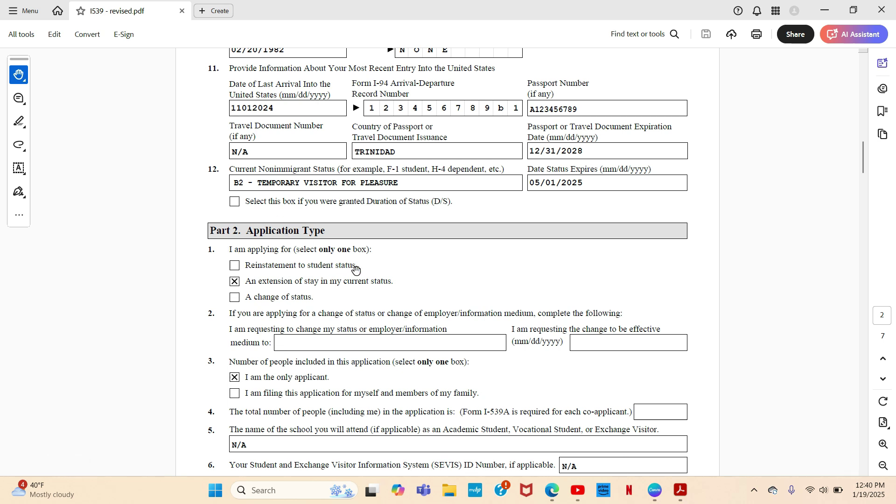
{"action": "scroll", "coordinate": [350, 268], "scroll_direction": "down", "scroll_amount": 1}
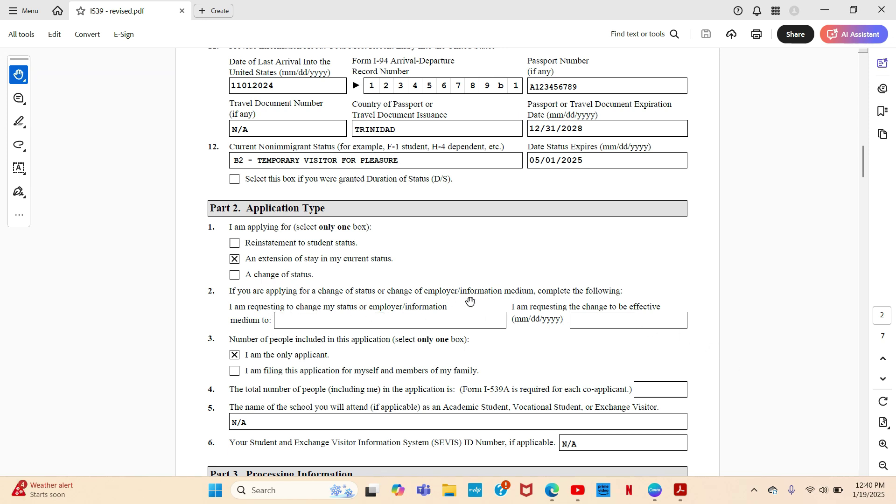
{"action": "scroll", "coordinate": [457, 296], "scroll_direction": "down", "scroll_amount": 1}
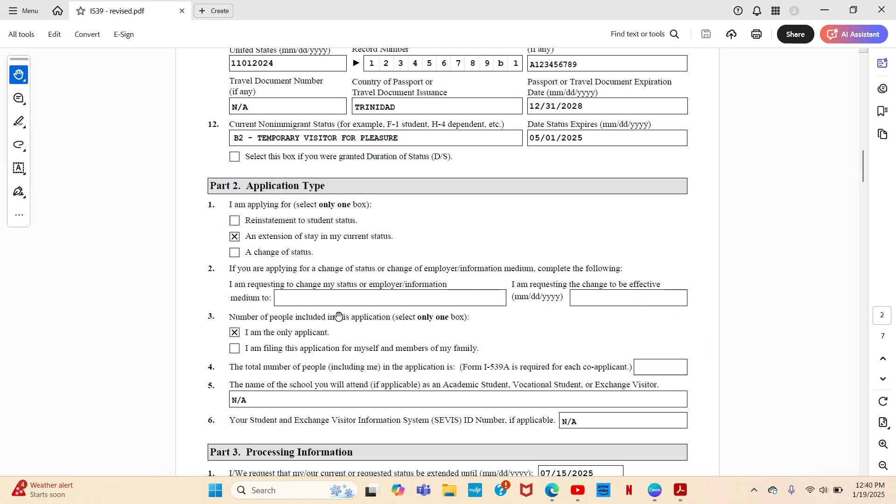
{"action": "scroll", "coordinate": [398, 354], "scroll_direction": "down", "scroll_amount": 1}
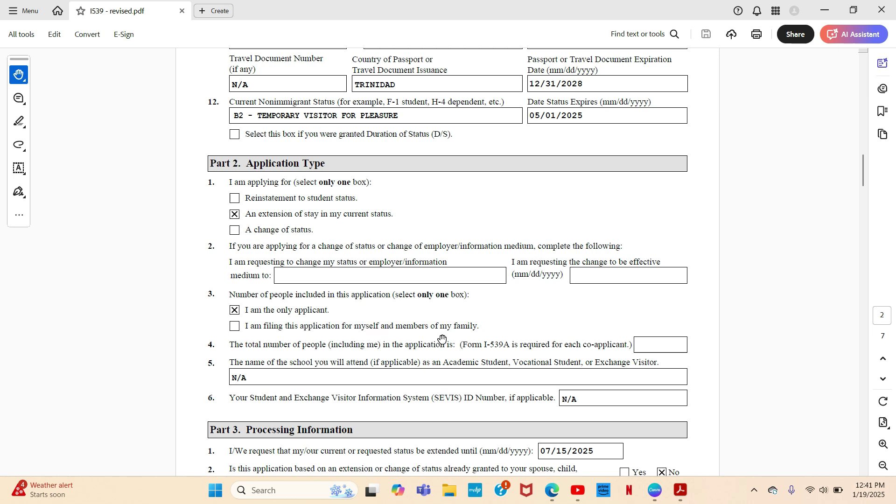
{"action": "scroll", "coordinate": [353, 341], "scroll_direction": "down", "scroll_amount": 2}
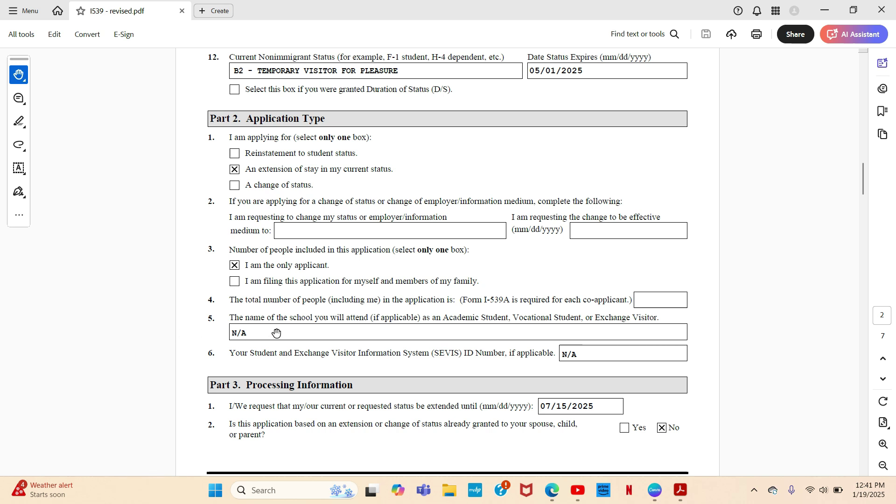
{"action": "scroll", "coordinate": [276, 333], "scroll_direction": "down", "scroll_amount": 1}
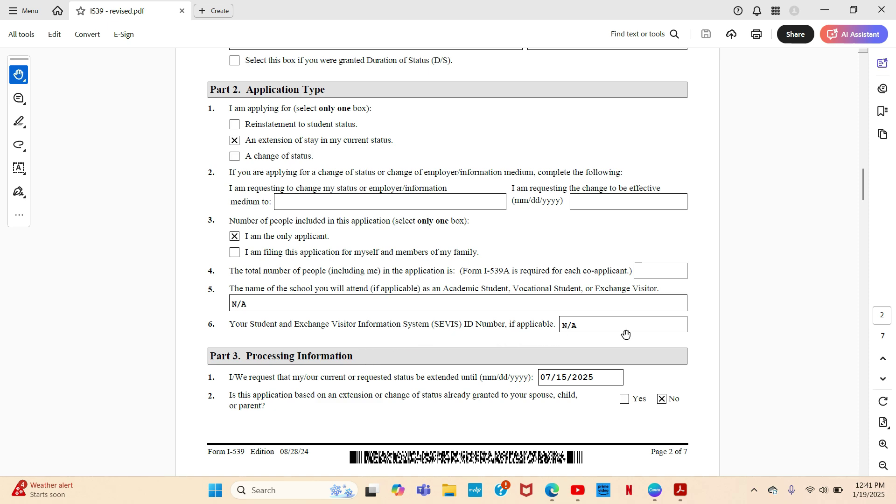
{"action": "scroll", "coordinate": [628, 329], "scroll_direction": "down", "scroll_amount": 5}
{"action": "scroll", "coordinate": [522, 337], "scroll_direction": "up", "scroll_amount": 5}
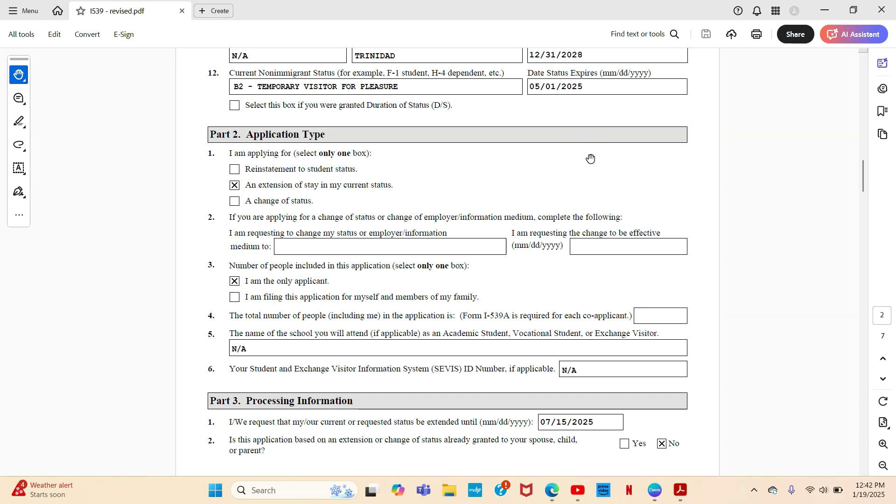
{"action": "scroll", "coordinate": [590, 158], "scroll_direction": "down", "scroll_amount": 1}
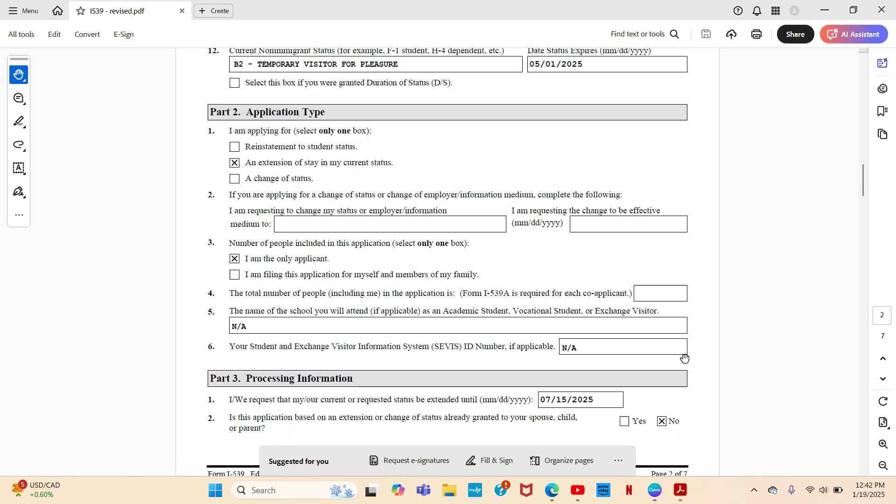
Step: Review the continued Part 3 items on related petitions, form type, USCIS receipt number, beneficiary name and date filed
{"action": "scroll", "coordinate": [683, 358], "scroll_direction": "down", "scroll_amount": 8}
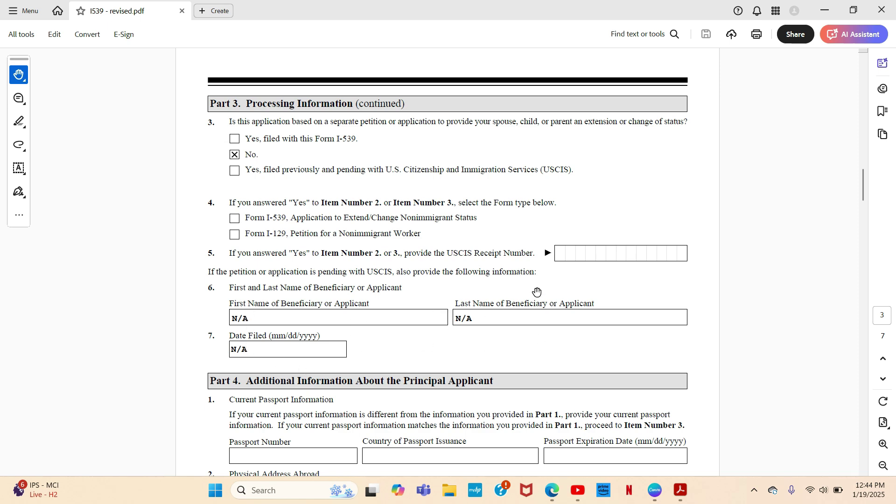
{"action": "scroll", "coordinate": [536, 299], "scroll_direction": "down", "scroll_amount": 2}
{"action": "scroll", "coordinate": [502, 312], "scroll_direction": "down", "scroll_amount": 1}
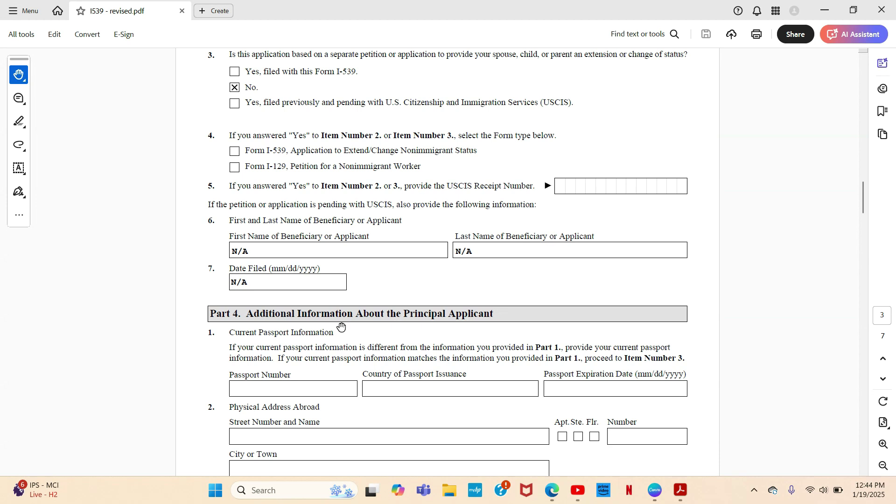
Step: Examine Part 4 items 1 to 5 on current passport, physical address abroad, immigrant visa, immigrant petition and Form I-485
{"action": "scroll", "coordinate": [340, 327], "scroll_direction": "down", "scroll_amount": 1}
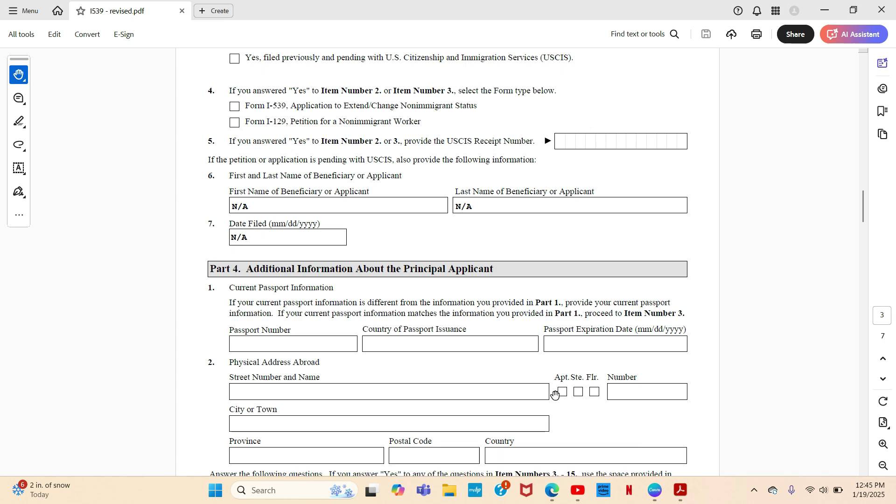
{"action": "scroll", "coordinate": [388, 342], "scroll_direction": "down", "scroll_amount": 1}
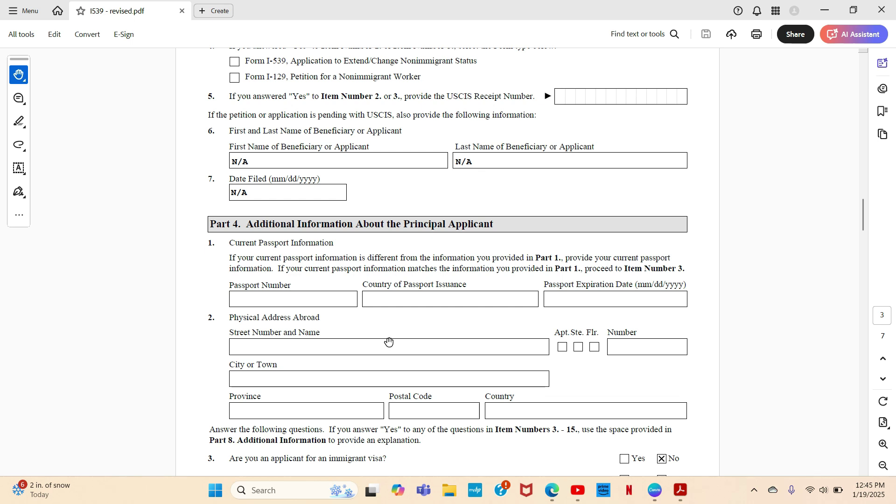
{"action": "scroll", "coordinate": [397, 337], "scroll_direction": "down", "scroll_amount": 1}
{"action": "scroll", "coordinate": [398, 336], "scroll_direction": "down", "scroll_amount": 4}
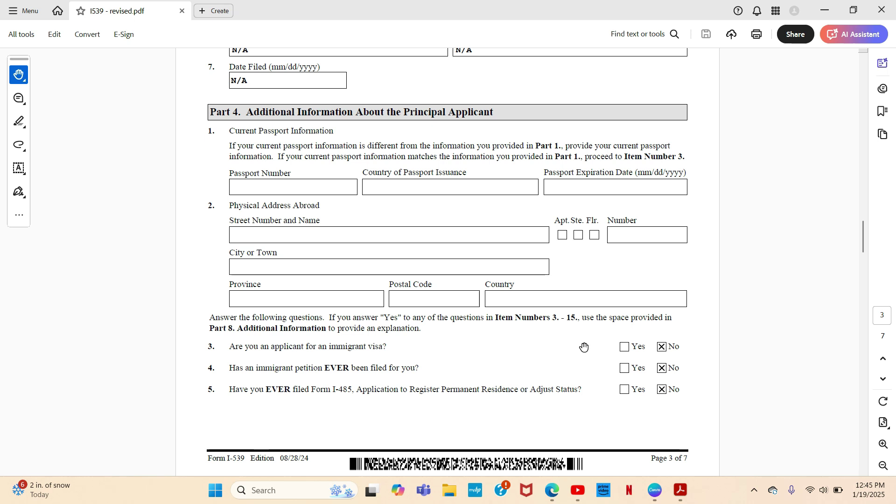
{"action": "scroll", "coordinate": [456, 344], "scroll_direction": "down", "scroll_amount": 1}
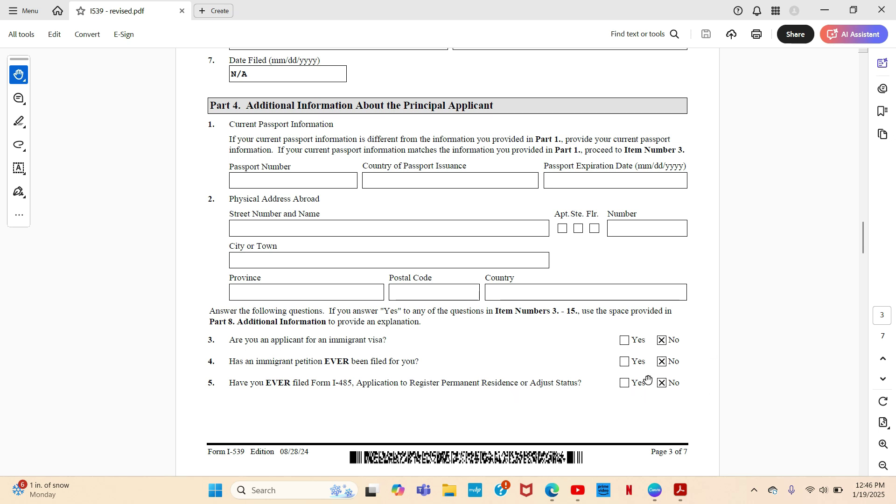
Step: Read through the continued Part 4 yes/no questions, items 6 to 15, and the instructions for explaining answers in Part 8
{"action": "scroll", "coordinate": [589, 381], "scroll_direction": "down", "scroll_amount": 5}
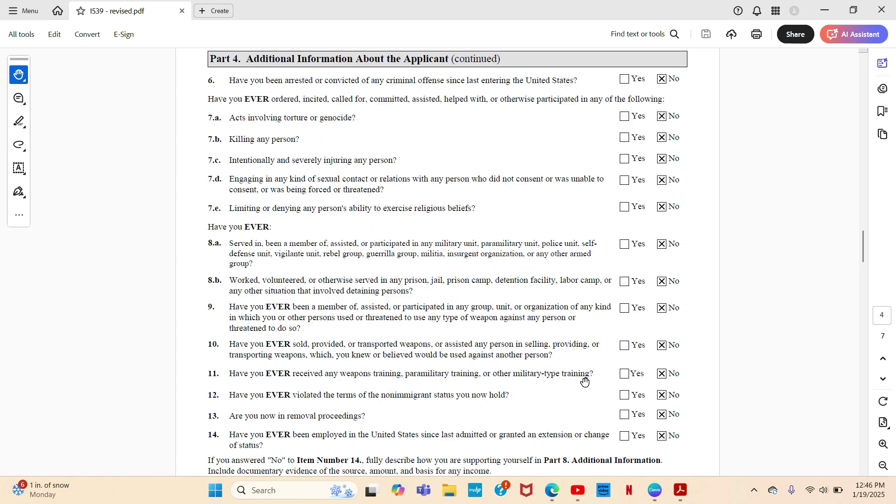
{"action": "scroll", "coordinate": [585, 382], "scroll_direction": "up", "scroll_amount": 1}
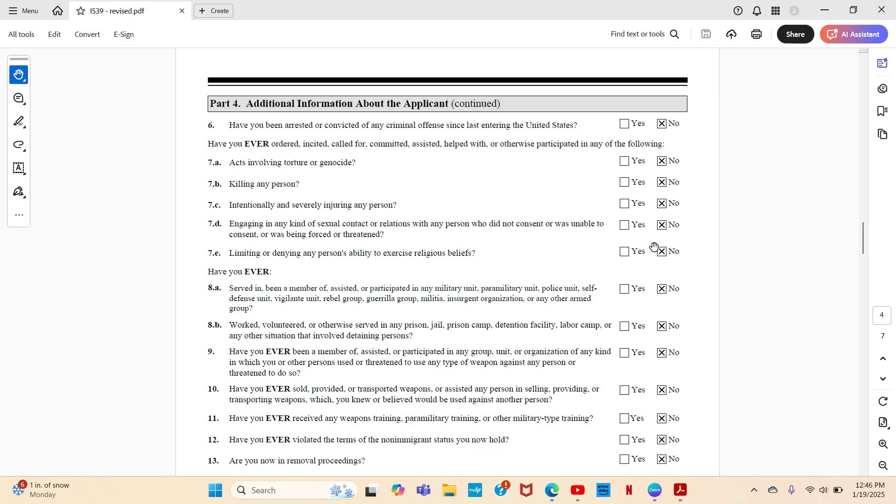
{"action": "scroll", "coordinate": [651, 226], "scroll_direction": "down", "scroll_amount": 2}
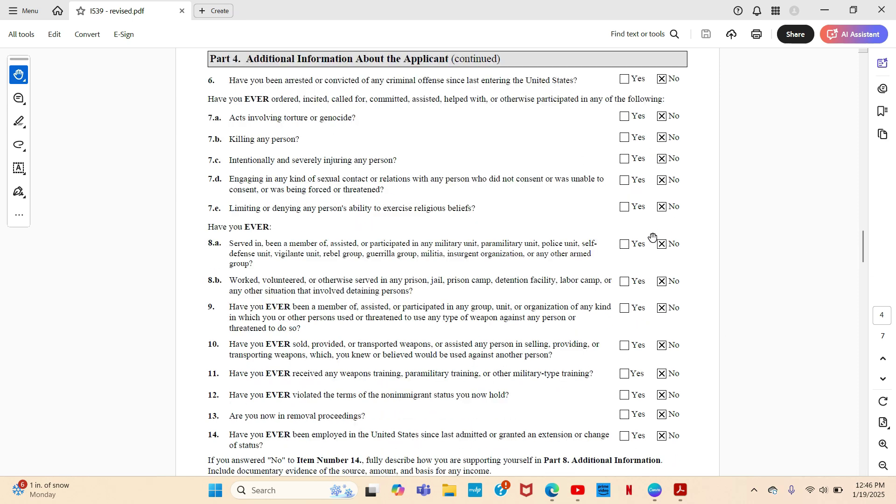
{"action": "scroll", "coordinate": [653, 246], "scroll_direction": "down", "scroll_amount": 3}
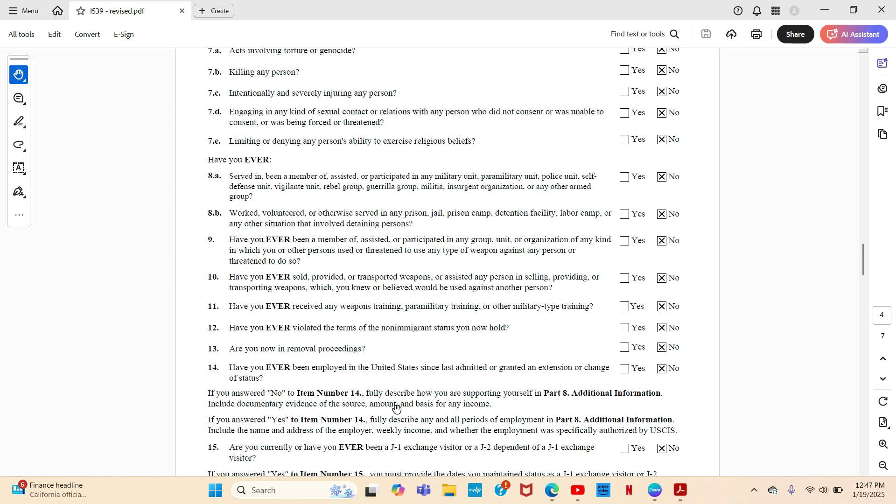
{"action": "scroll", "coordinate": [397, 407], "scroll_direction": "down", "scroll_amount": 1}
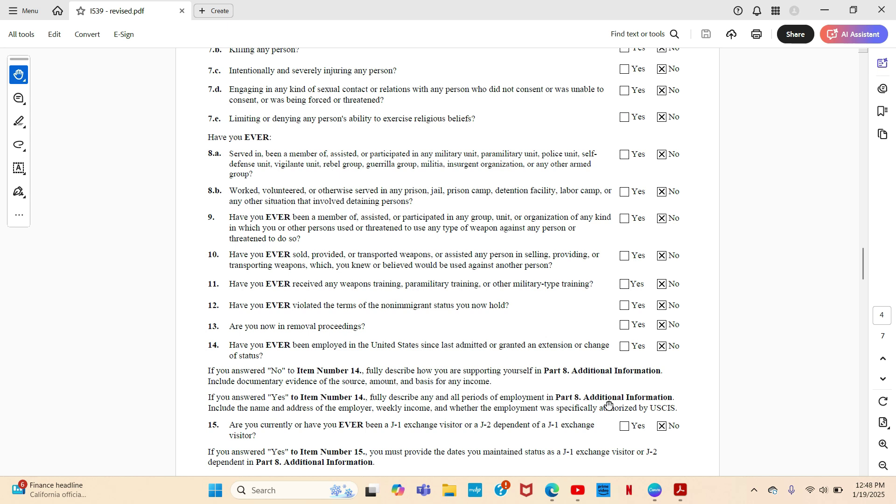
{"action": "scroll", "coordinate": [590, 385], "scroll_direction": "down", "scroll_amount": 2}
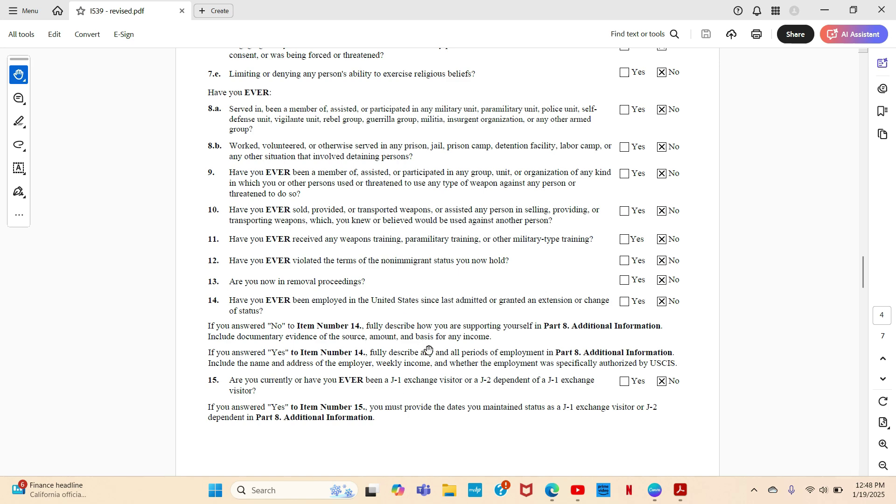
Step: Review the applicant's contact information and signature section and the Part 6 interpreter's name, contact and certification fields
{"action": "scroll", "coordinate": [429, 350], "scroll_direction": "down", "scroll_amount": 10}
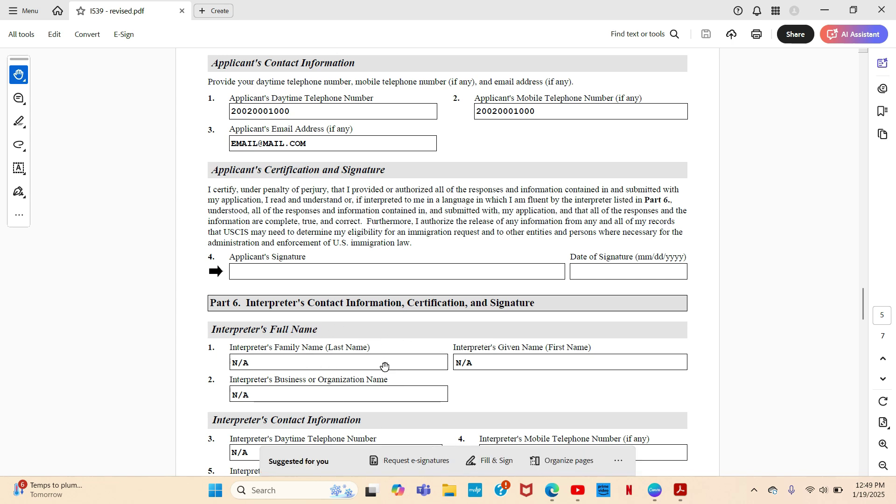
{"action": "scroll", "coordinate": [388, 365], "scroll_direction": "down", "scroll_amount": 2}
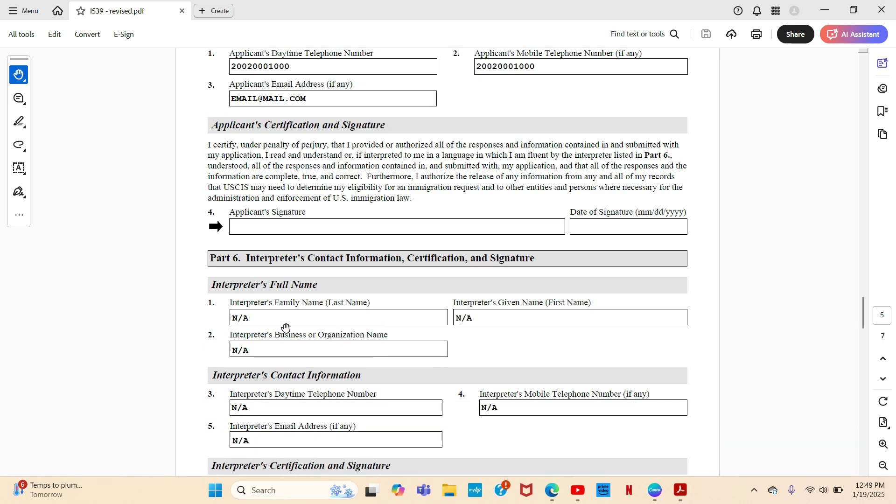
{"action": "scroll", "coordinate": [392, 366], "scroll_direction": "down", "scroll_amount": 15}
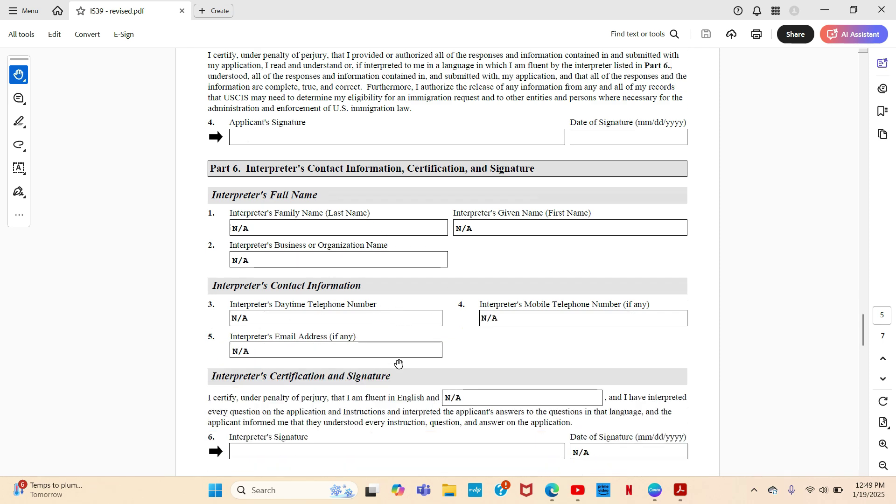
Step: Review Part 7 on the preparer's full name, contact information, certification and signature fields
{"action": "scroll", "coordinate": [470, 371], "scroll_direction": "down", "scroll_amount": 5}
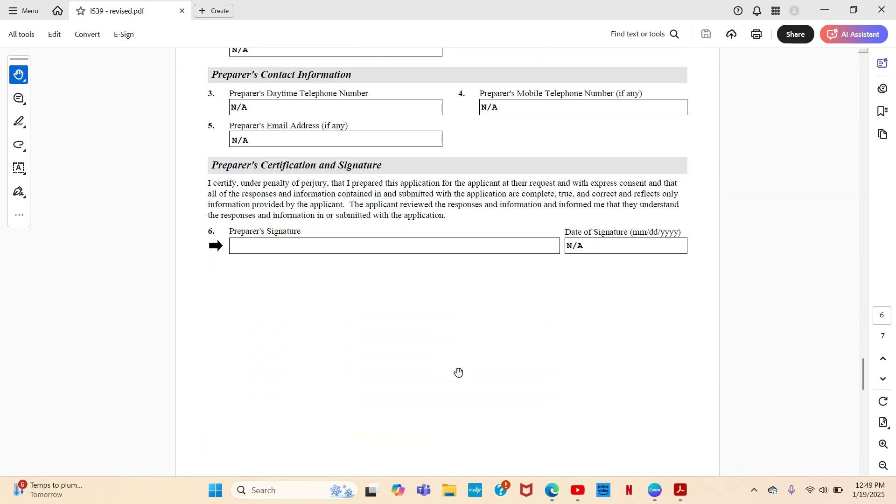
{"action": "scroll", "coordinate": [460, 372], "scroll_direction": "down", "scroll_amount": 3}
{"action": "scroll", "coordinate": [459, 371], "scroll_direction": "up", "scroll_amount": 8}
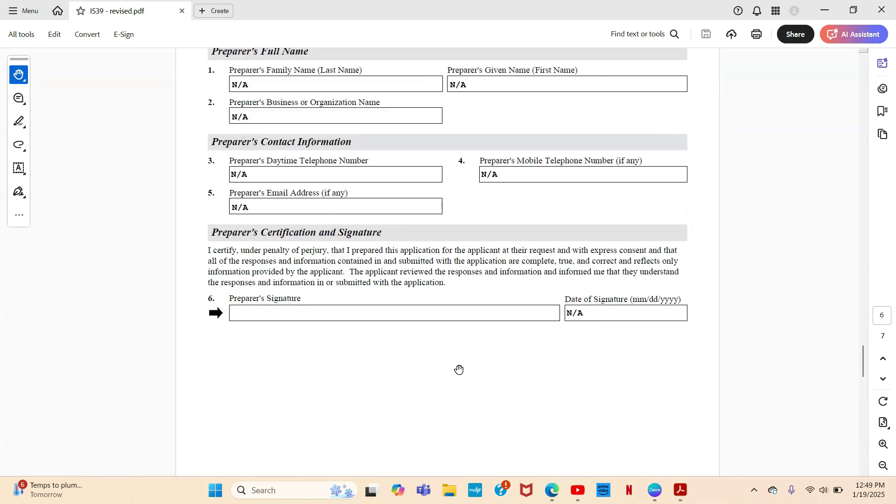
{"action": "scroll", "coordinate": [459, 370], "scroll_direction": "up", "scroll_amount": 4}
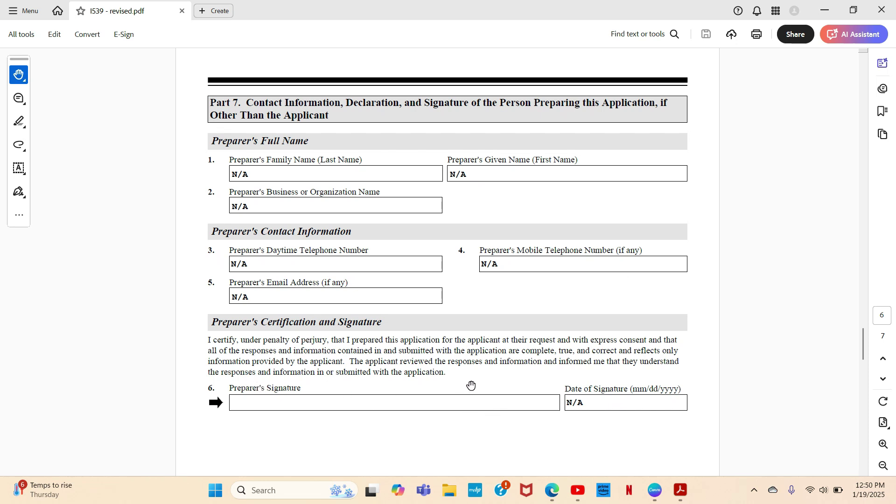
Step: Look over Part 8, Additional Information, and trace it back to the Part 4 item 14 instructions on employment and self-support
{"action": "scroll", "coordinate": [470, 385], "scroll_direction": "down", "scroll_amount": 15}
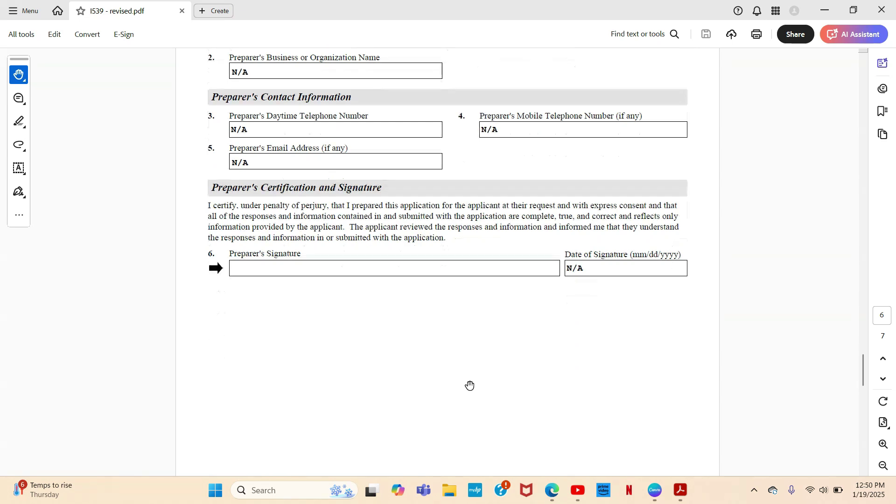
{"action": "scroll", "coordinate": [466, 384], "scroll_direction": "up", "scroll_amount": 1}
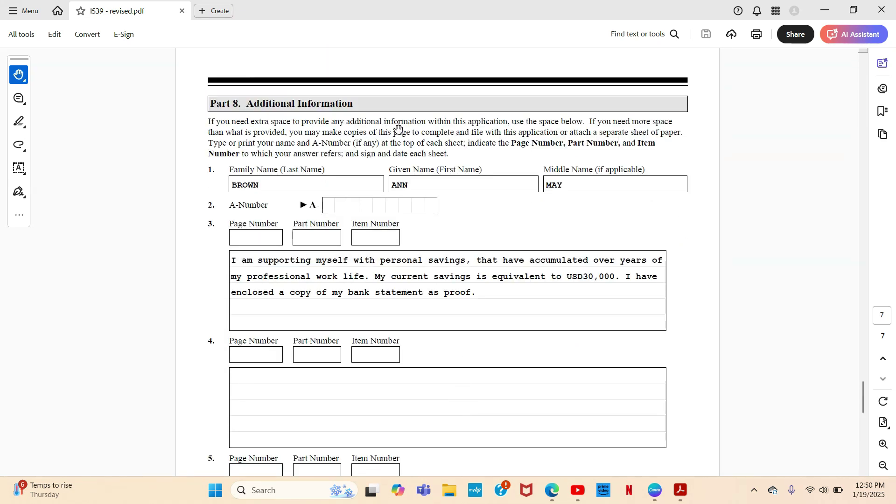
{"action": "scroll", "coordinate": [311, 262], "scroll_direction": "up", "scroll_amount": 15}
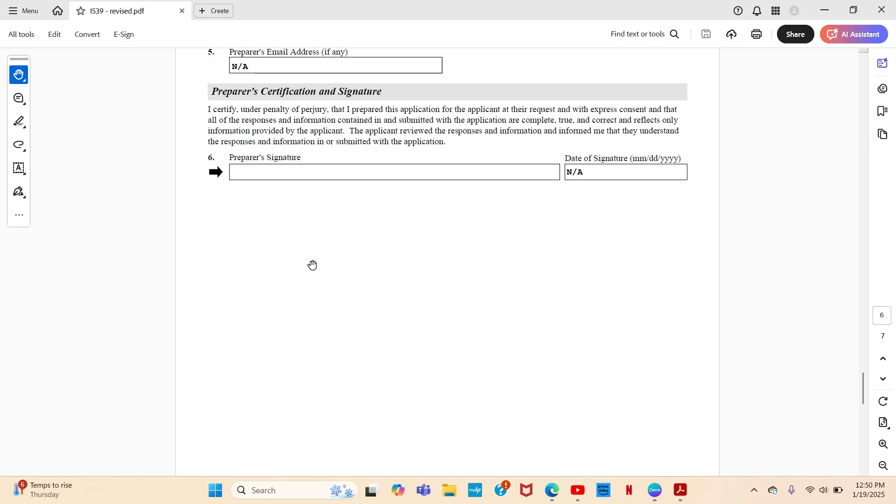
{"action": "scroll", "coordinate": [301, 258], "scroll_direction": "up", "scroll_amount": 10}
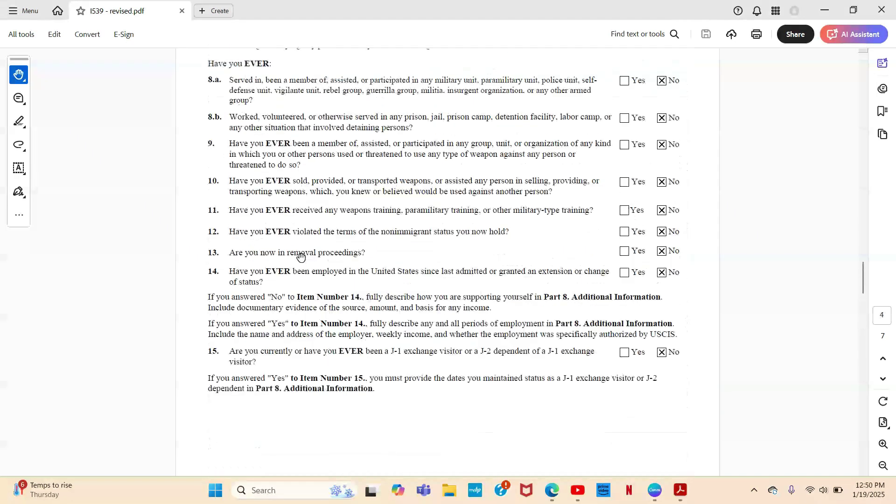
{"action": "scroll", "coordinate": [300, 255], "scroll_direction": "down", "scroll_amount": 2}
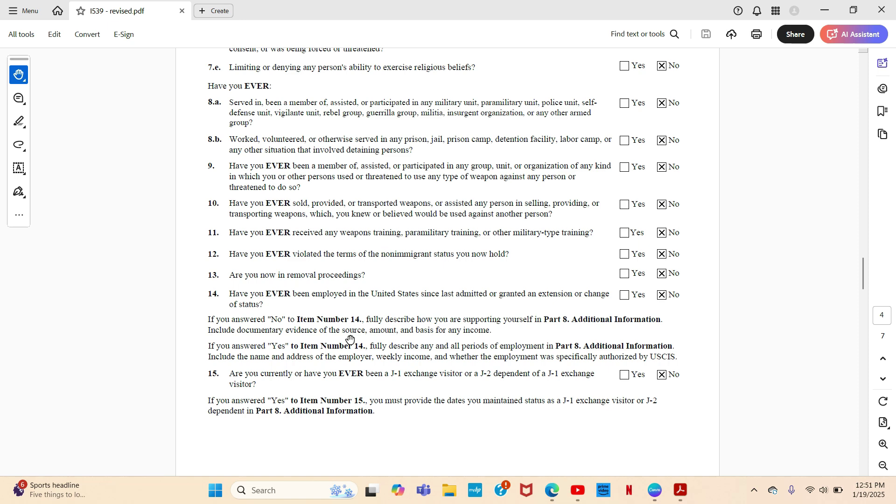
Step: Read the Part 8 item 3 self-support explanation and its page, part and item number fields
{"action": "scroll", "coordinate": [350, 339], "scroll_direction": "down", "scroll_amount": 20}
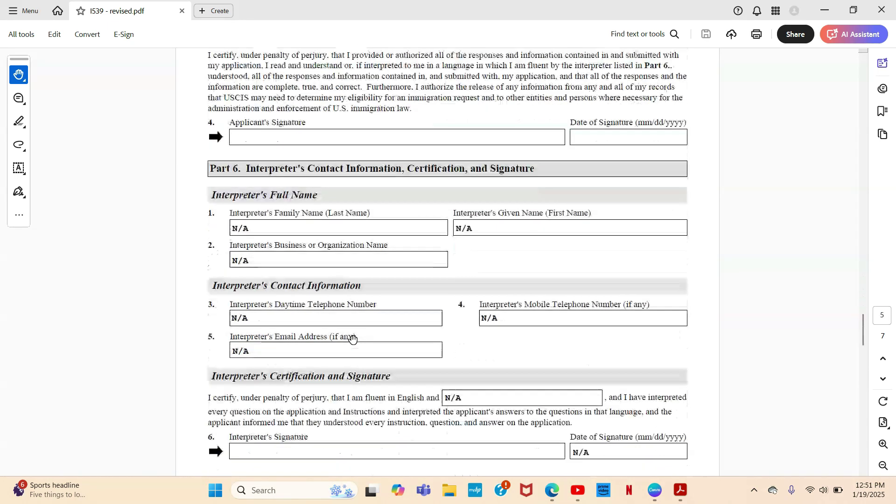
{"action": "scroll", "coordinate": [352, 339], "scroll_direction": "down", "scroll_amount": 10}
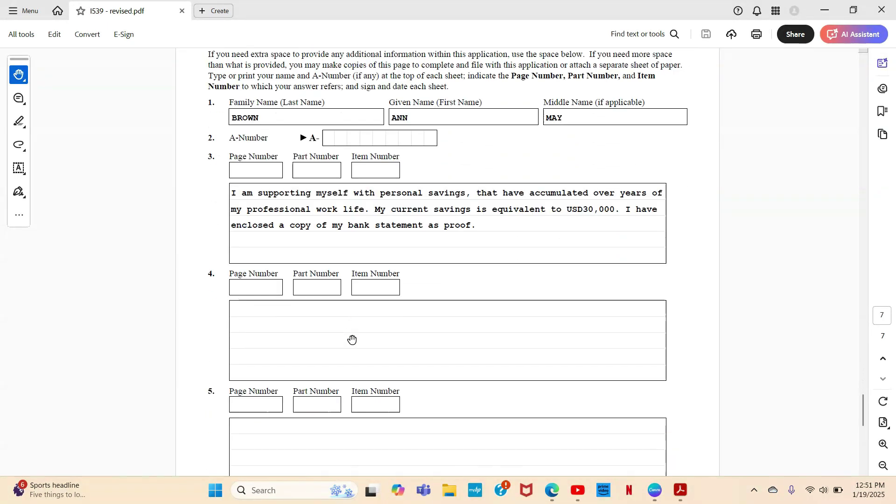
{"action": "scroll", "coordinate": [351, 337], "scroll_direction": "up", "scroll_amount": 1}
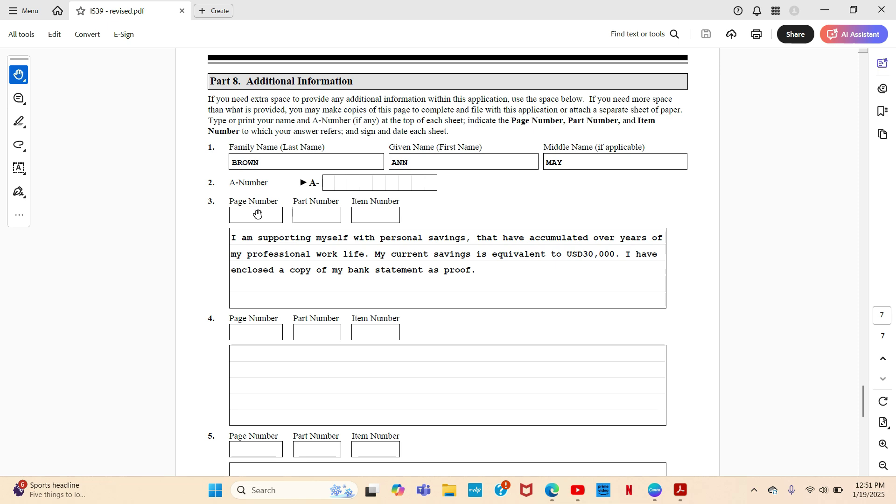
Step: Locate the page number, part number and item number of the employment question that the Part 8 explanation refers to
{"action": "scroll", "coordinate": [258, 214], "scroll_direction": "up", "scroll_amount": 20}
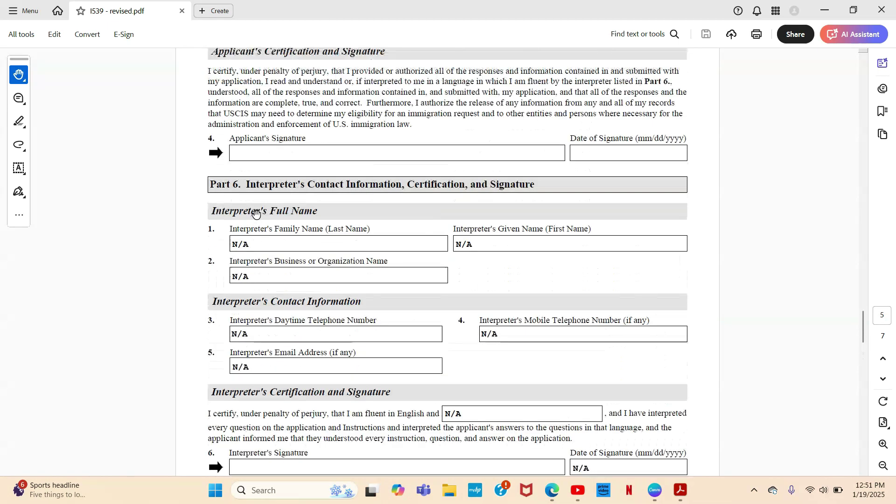
{"action": "scroll", "coordinate": [258, 219], "scroll_direction": "down", "scroll_amount": 3}
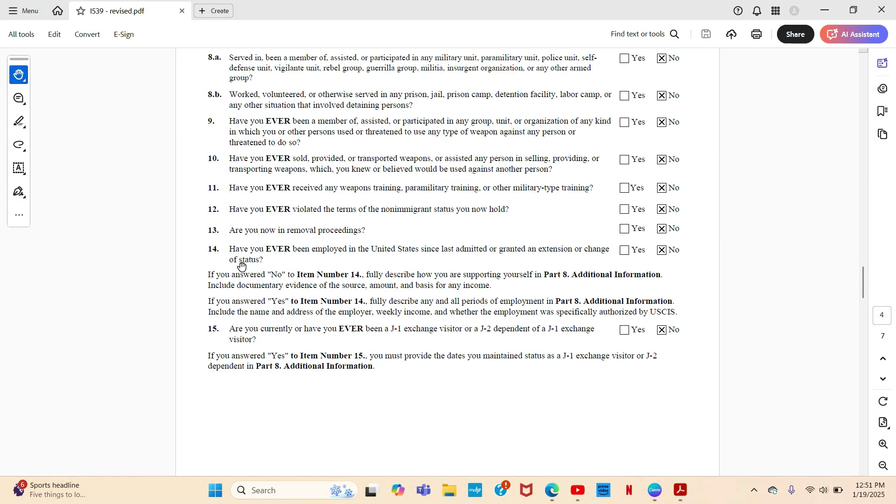
{"action": "scroll", "coordinate": [276, 270], "scroll_direction": "down", "scroll_amount": 1}
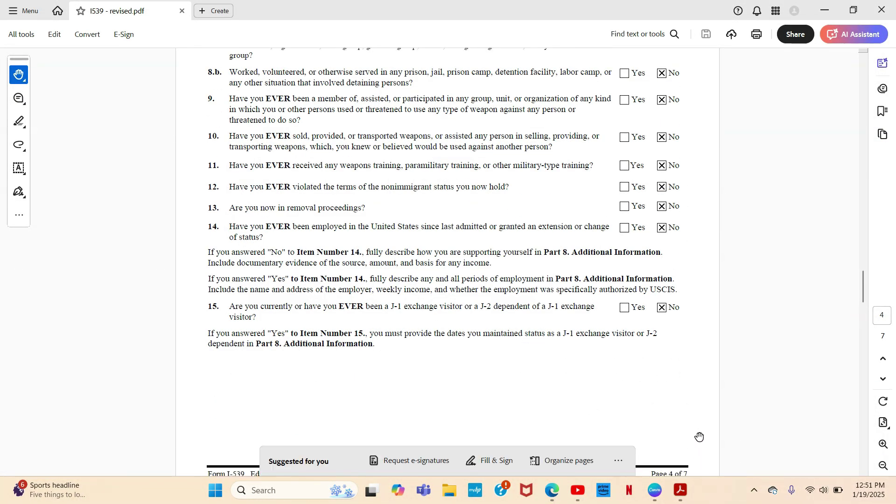
{"action": "scroll", "coordinate": [689, 433], "scroll_direction": "down", "scroll_amount": 1}
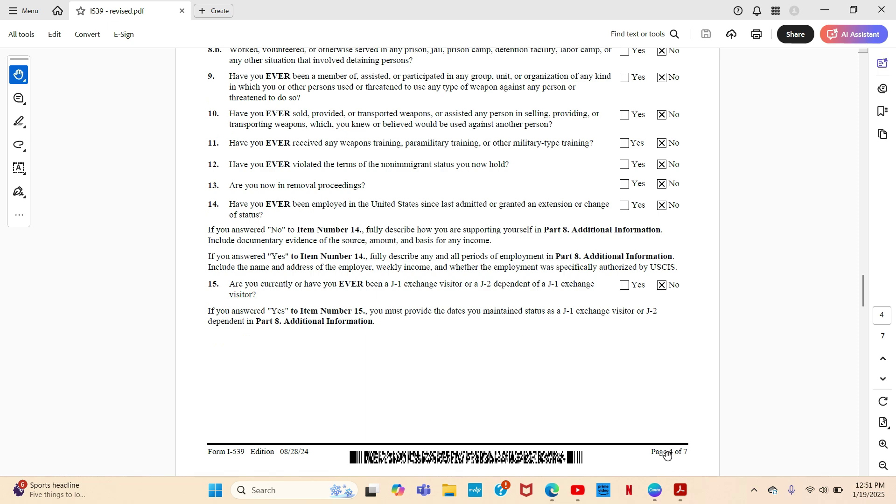
{"action": "scroll", "coordinate": [607, 410], "scroll_direction": "up", "scroll_amount": 11}
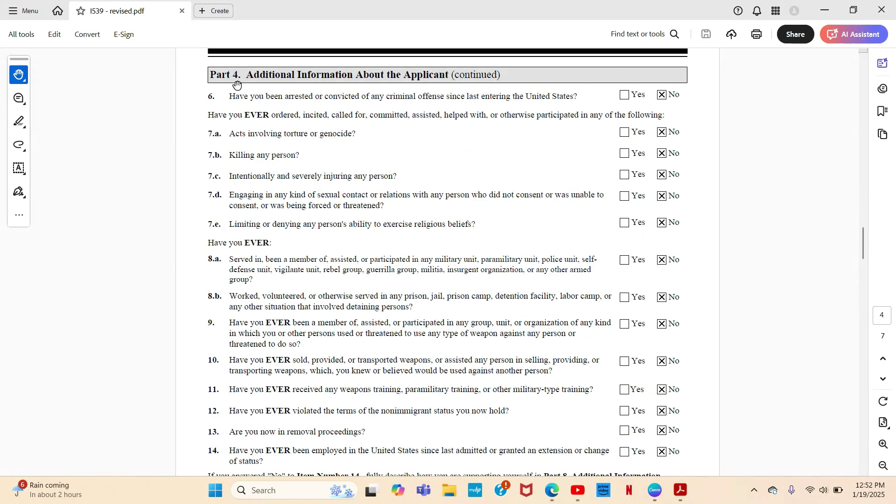
{"action": "scroll", "coordinate": [237, 84], "scroll_direction": "down", "scroll_amount": 8}
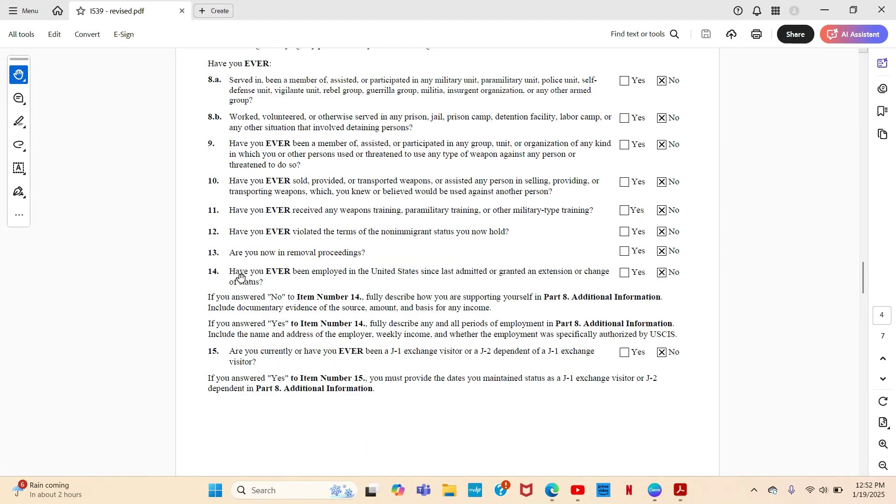
Step: Review the Part 8 savings and bank statement explanation, plus the additional answer spaces in items 4 to 6
{"action": "key", "text": "End"}
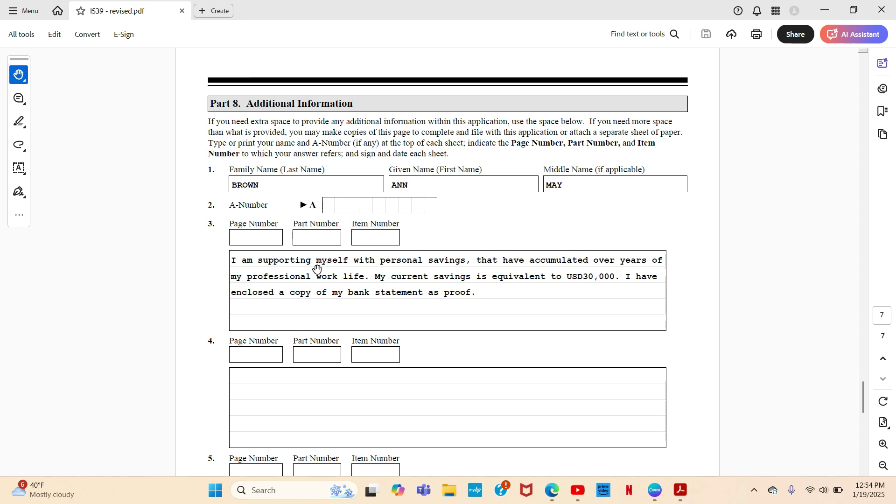
{"action": "scroll", "coordinate": [440, 169], "scroll_direction": "down", "scroll_amount": 5}
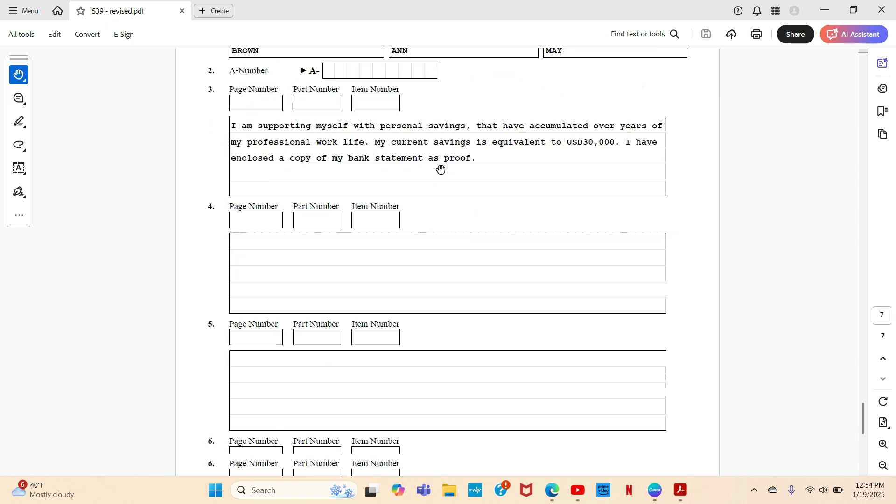
{"action": "scroll", "coordinate": [441, 170], "scroll_direction": "down", "scroll_amount": 1}
{"action": "scroll", "coordinate": [467, 183], "scroll_direction": "up", "scroll_amount": 5}
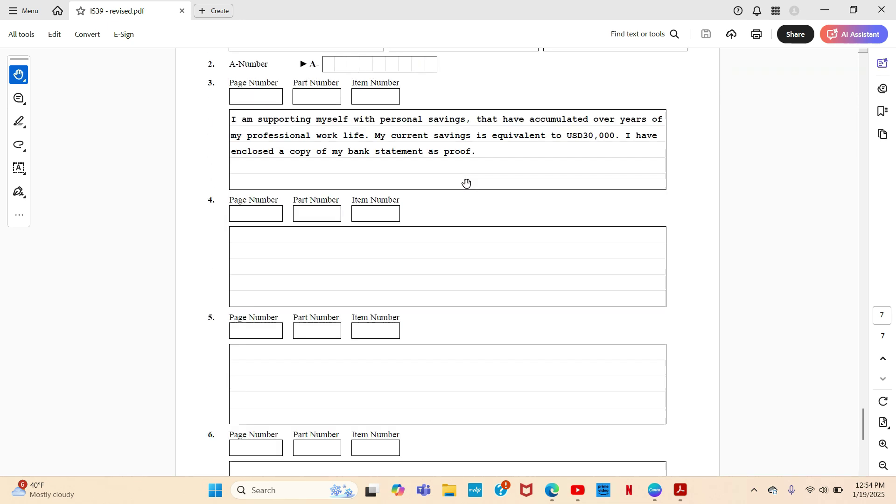
{"action": "scroll", "coordinate": [444, 247], "scroll_direction": "down", "scroll_amount": 5}
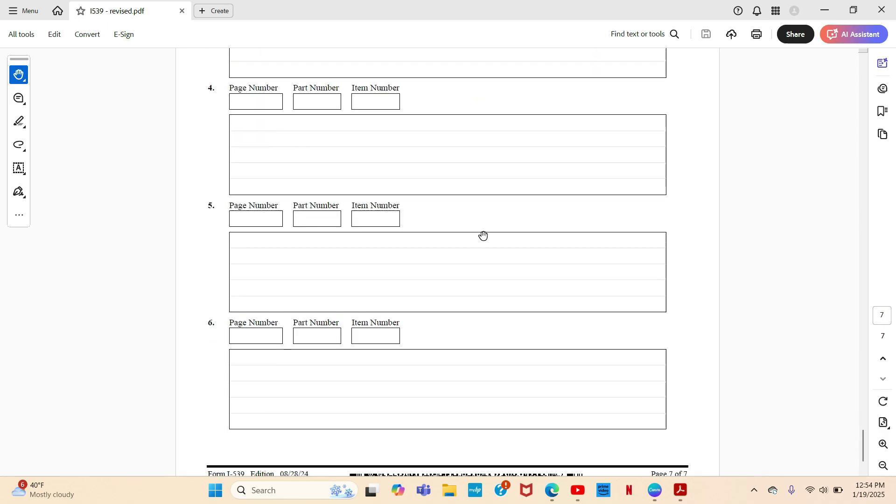
{"action": "scroll", "coordinate": [476, 237], "scroll_direction": "up", "scroll_amount": 2}
Step: Go back through the completed form to the start of Part 1 on the first page
{"action": "scroll", "coordinate": [476, 237], "scroll_direction": "up", "scroll_amount": 20}
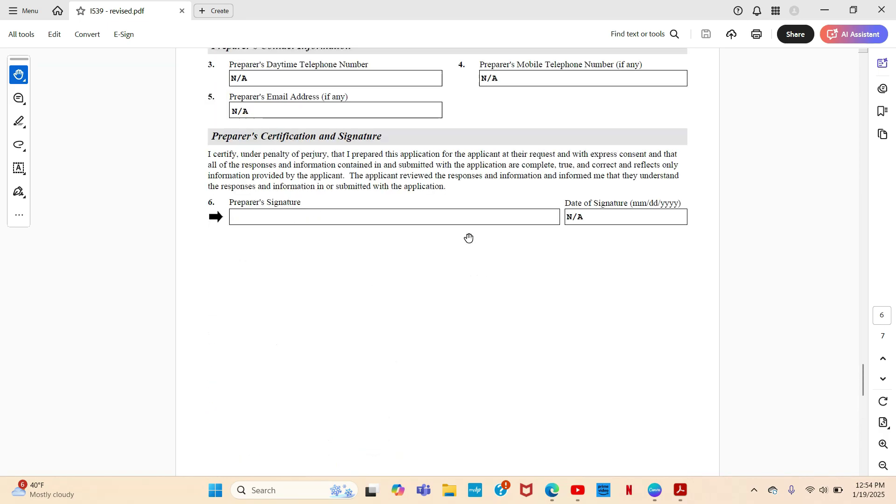
{"action": "scroll", "coordinate": [467, 238], "scroll_direction": "up", "scroll_amount": 20}
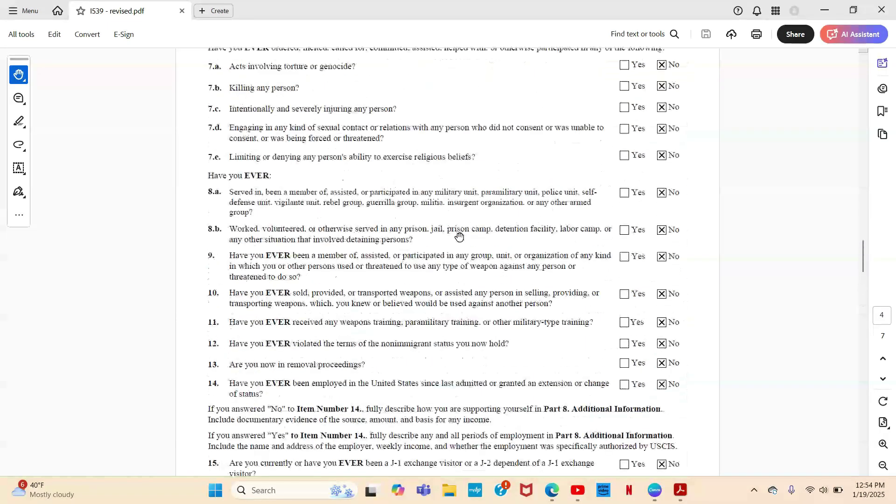
{"action": "scroll", "coordinate": [459, 237], "scroll_direction": "up", "scroll_amount": 20}
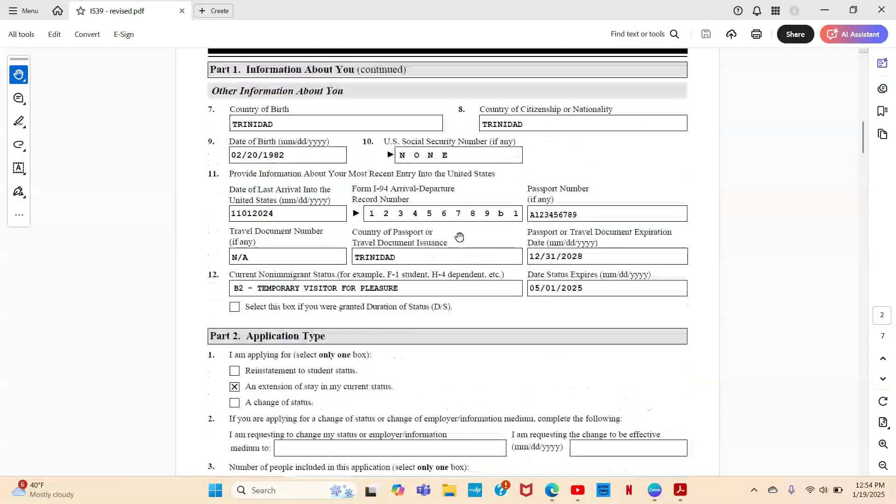
{"action": "scroll", "coordinate": [456, 236], "scroll_direction": "up", "scroll_amount": 2}
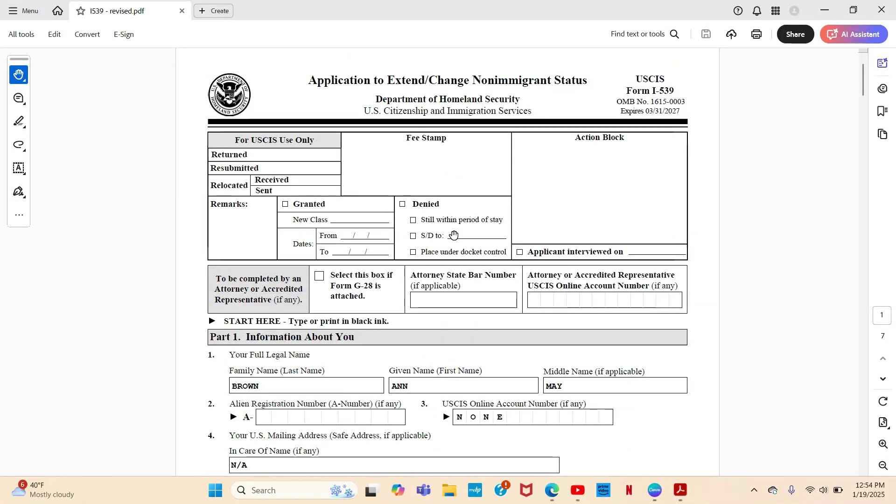